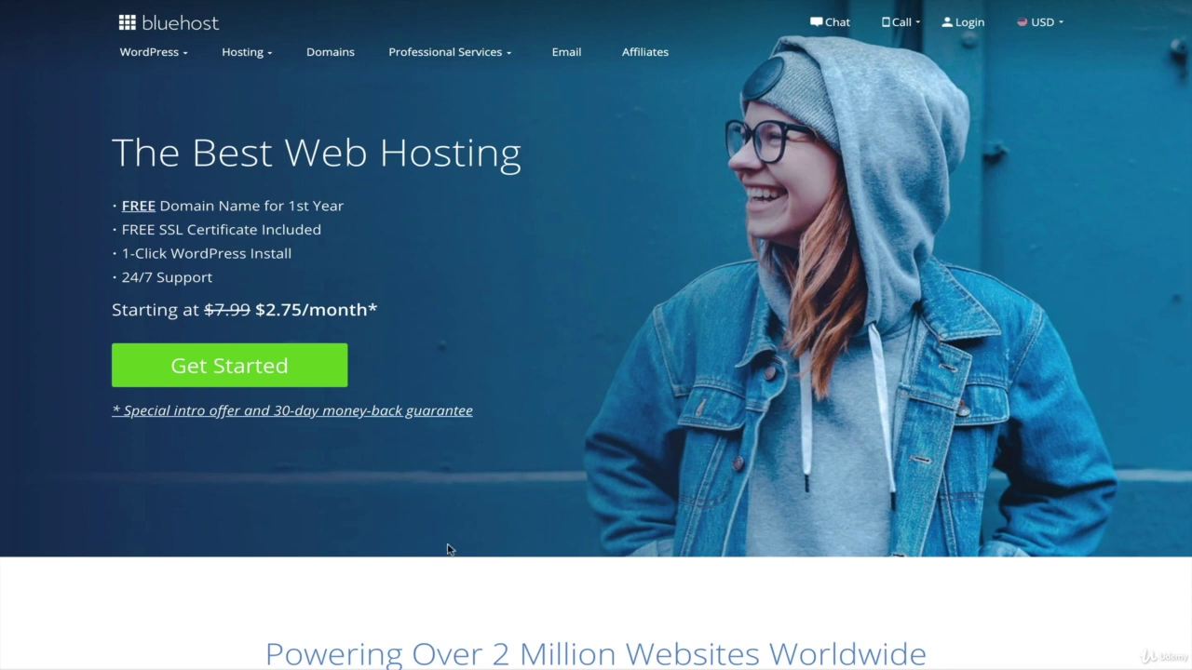
Start the hosting sign-up and review the usage policies behind the Choice Plus plan's unlimited SSD storage
{"action": "left_click", "coordinate": [217, 373]}
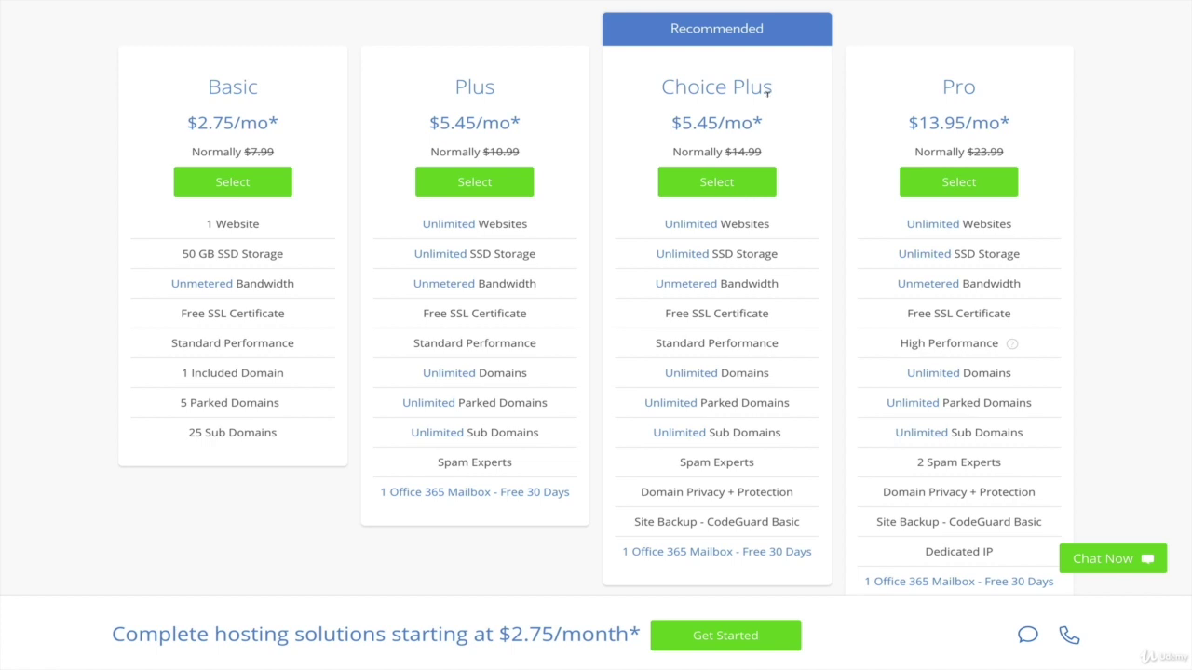
{"action": "left_click", "coordinate": [679, 263]}
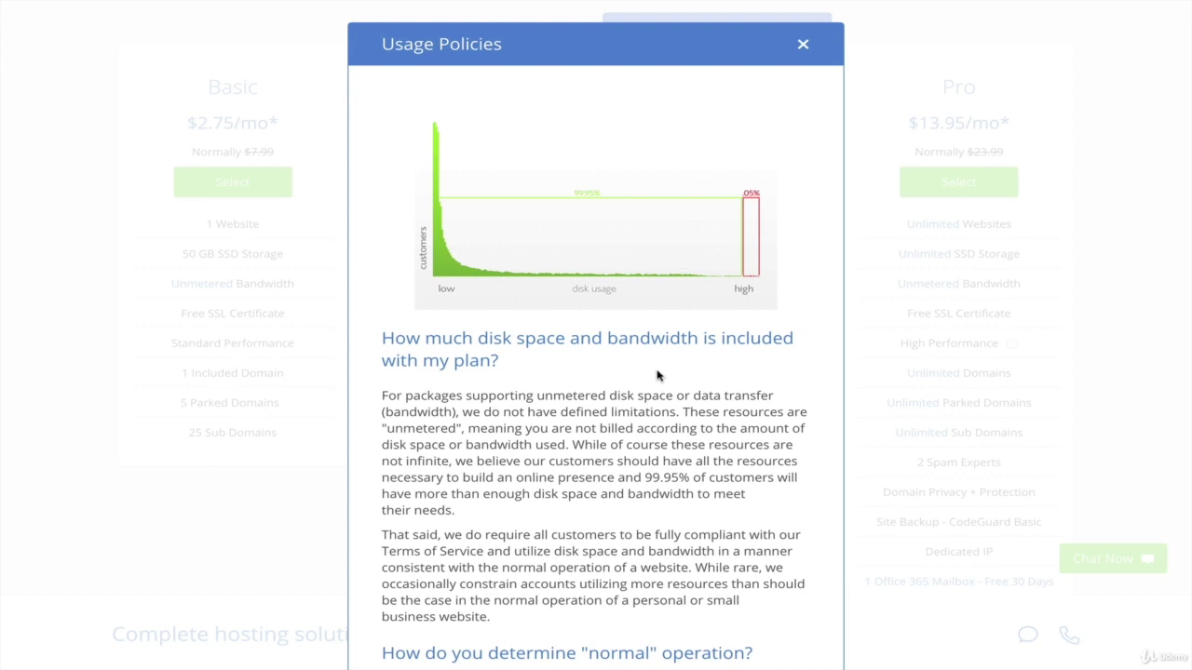
{"action": "scroll", "coordinate": [656, 375], "scroll_direction": "down", "scroll_amount": 3}
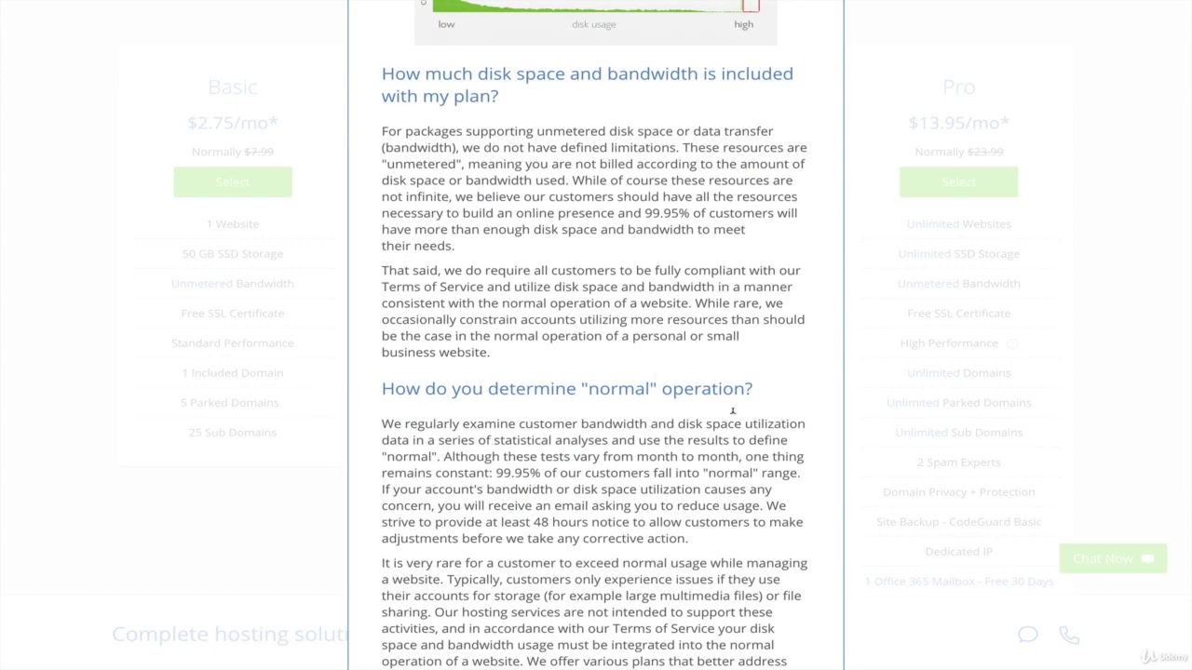
{"action": "scroll", "coordinate": [734, 411], "scroll_direction": "down", "scroll_amount": 2}
{"action": "scroll", "coordinate": [734, 506], "scroll_direction": "down", "scroll_amount": 2}
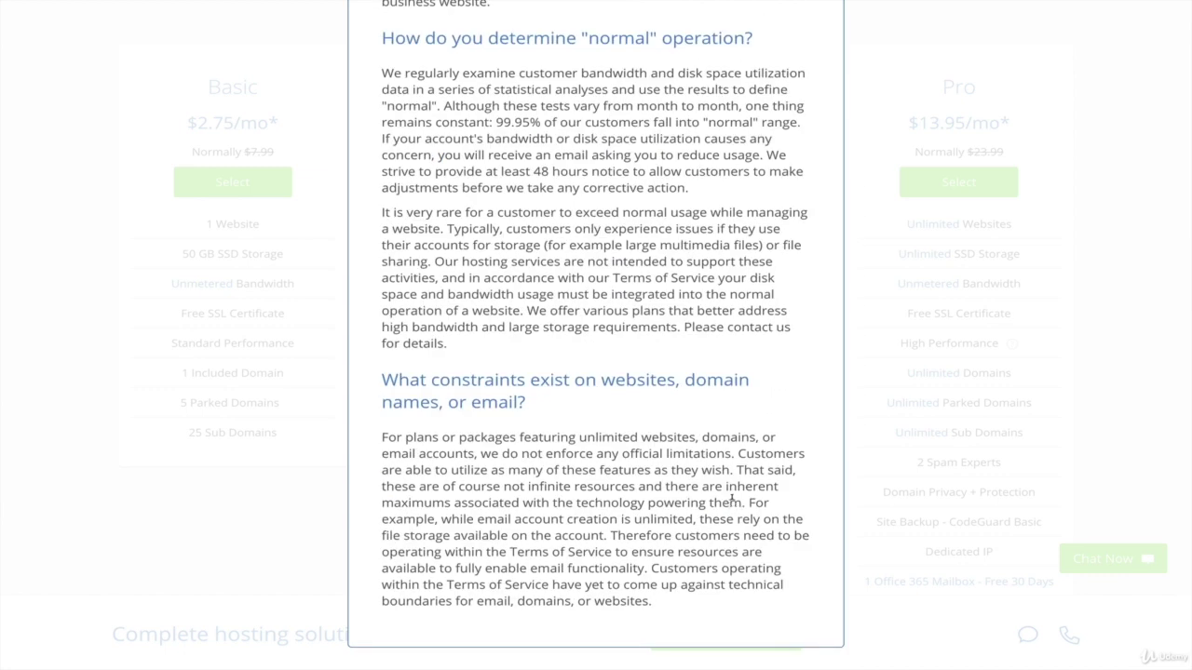
{"action": "scroll", "coordinate": [732, 500], "scroll_direction": "up", "scroll_amount": 6}
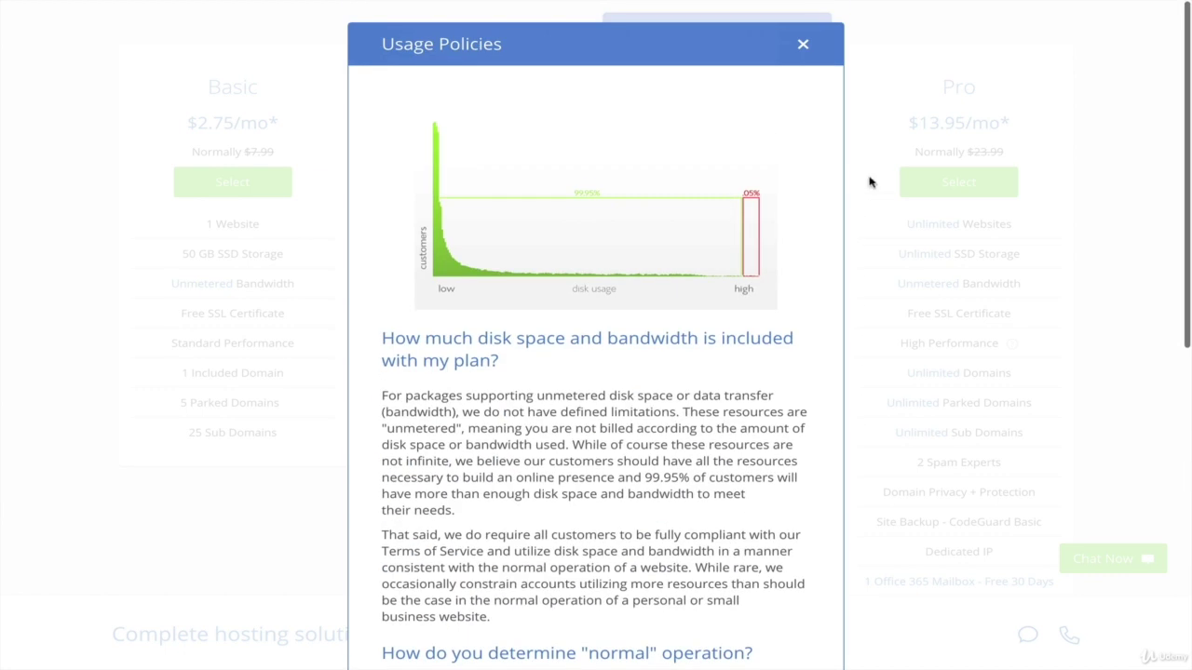
{"action": "left_click", "coordinate": [806, 44]}
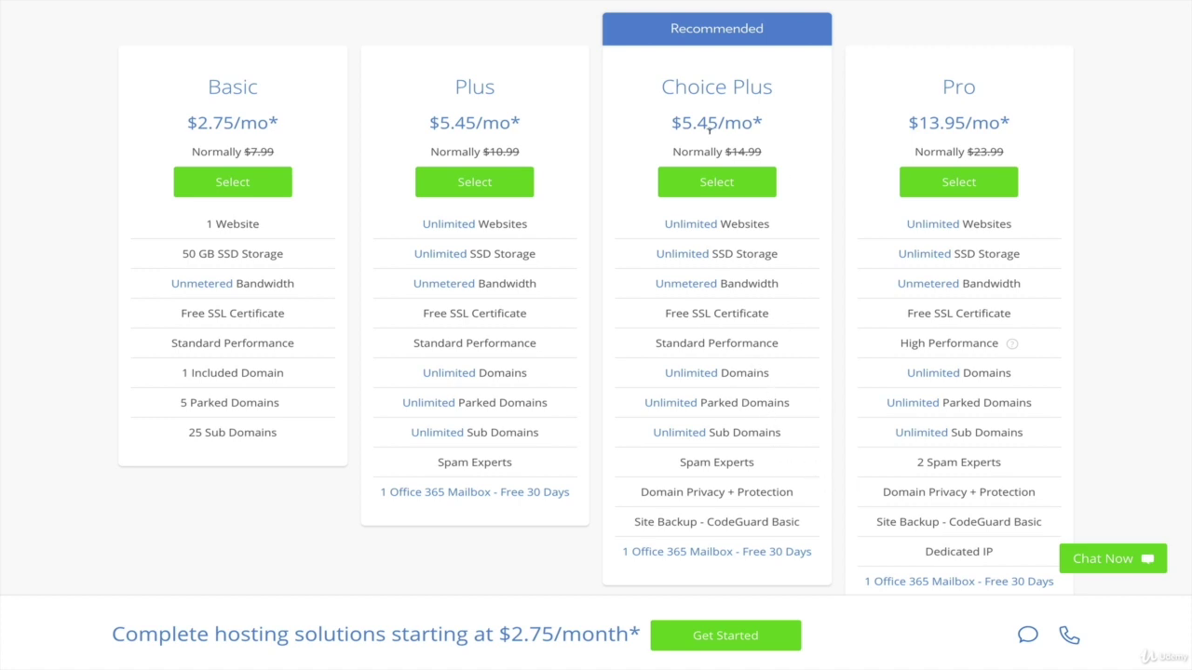
Select the Choice Plus plan and check availability of the new domain datutz.com
{"action": "left_click", "coordinate": [715, 183]}
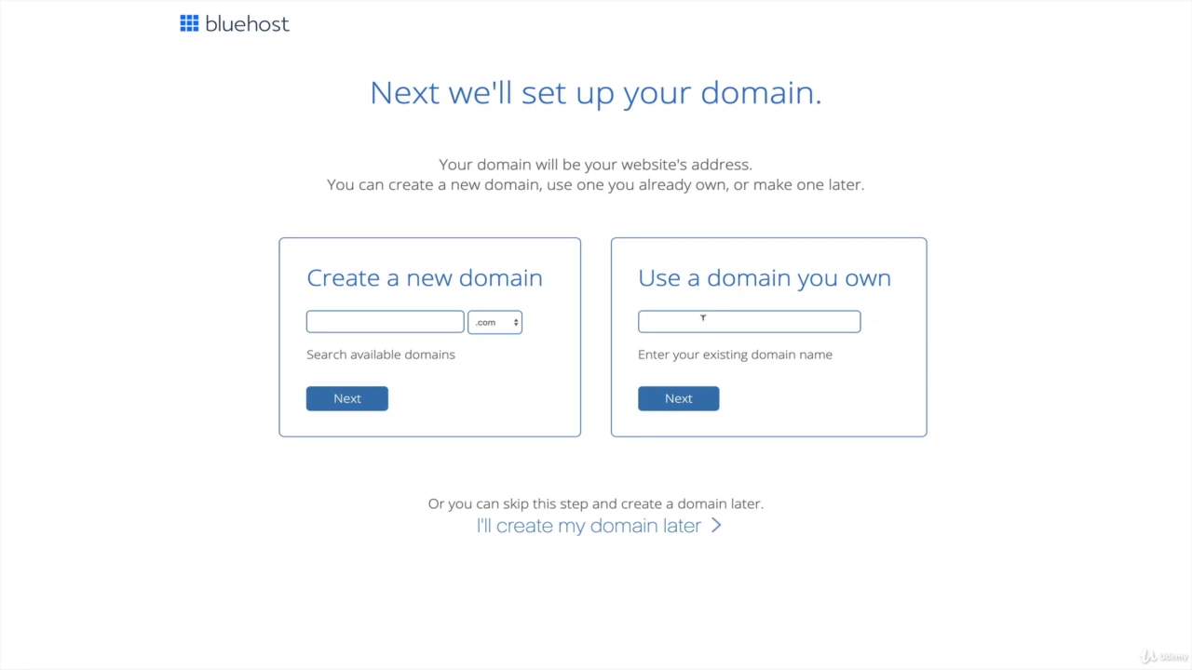
{"action": "left_click", "coordinate": [370, 322]}
{"action": "type", "text": "datutz"}
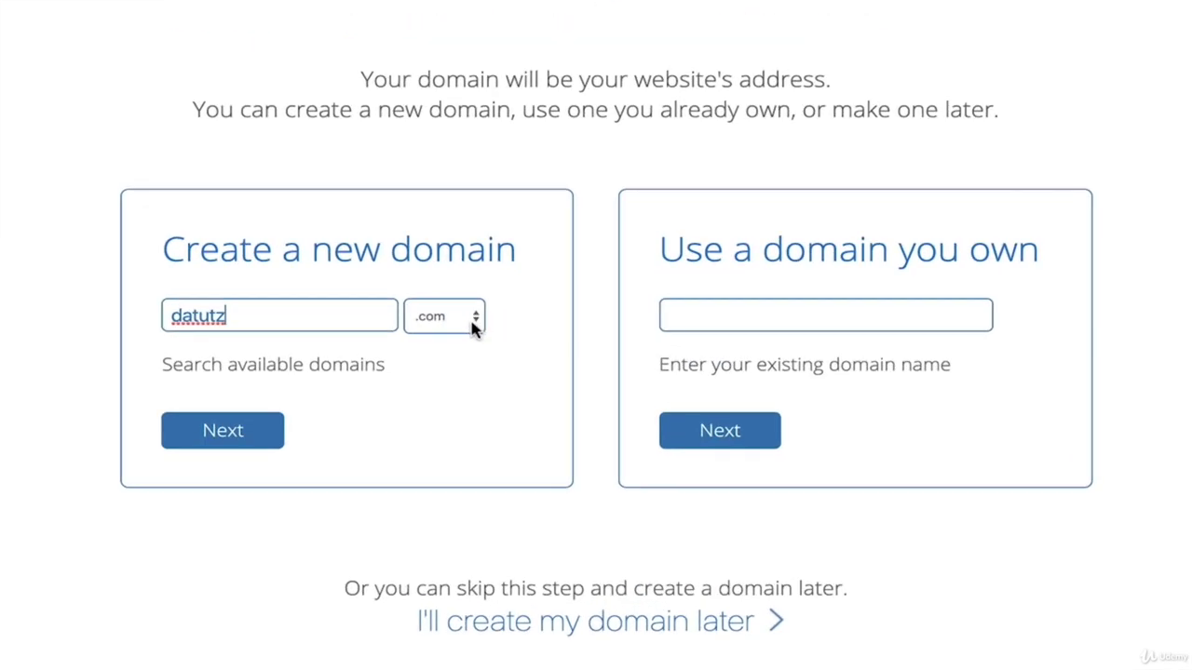
{"action": "left_click", "coordinate": [470, 317]}
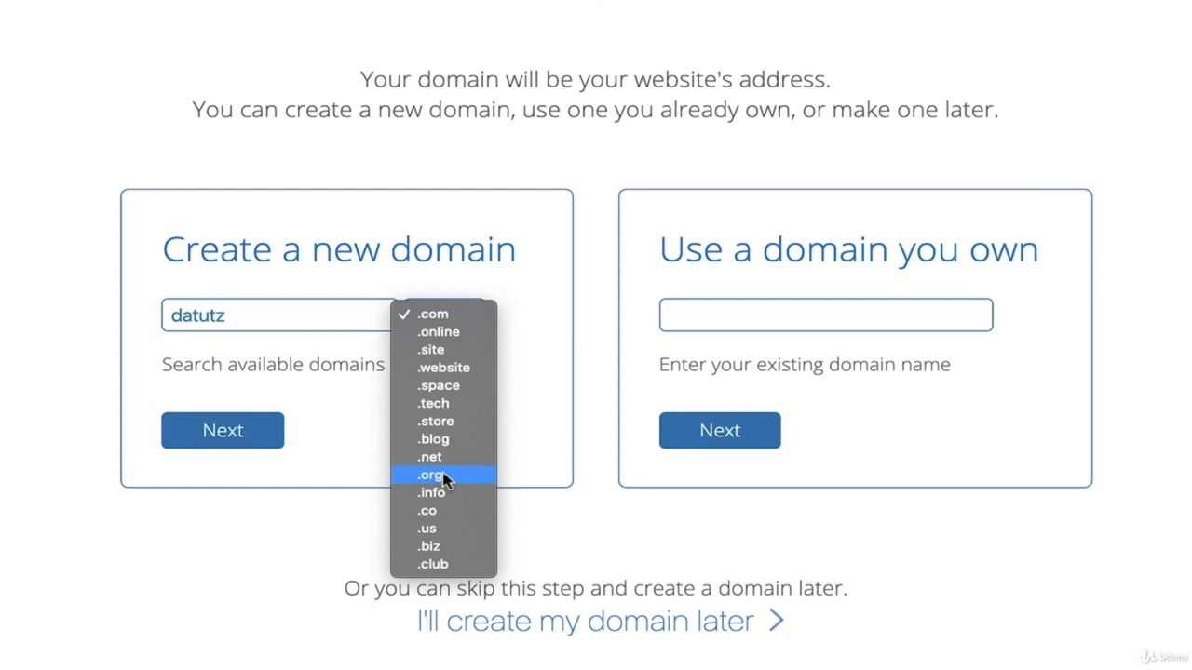
{"action": "left_click", "coordinate": [244, 446]}
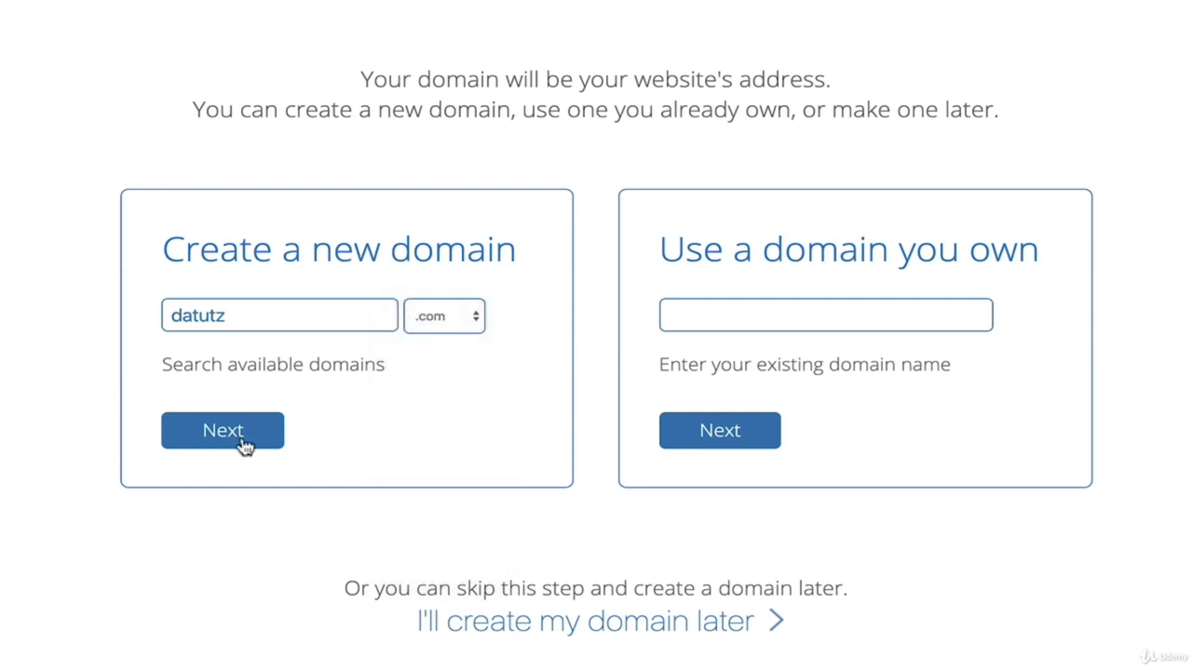
{"action": "left_click", "coordinate": [223, 431]}
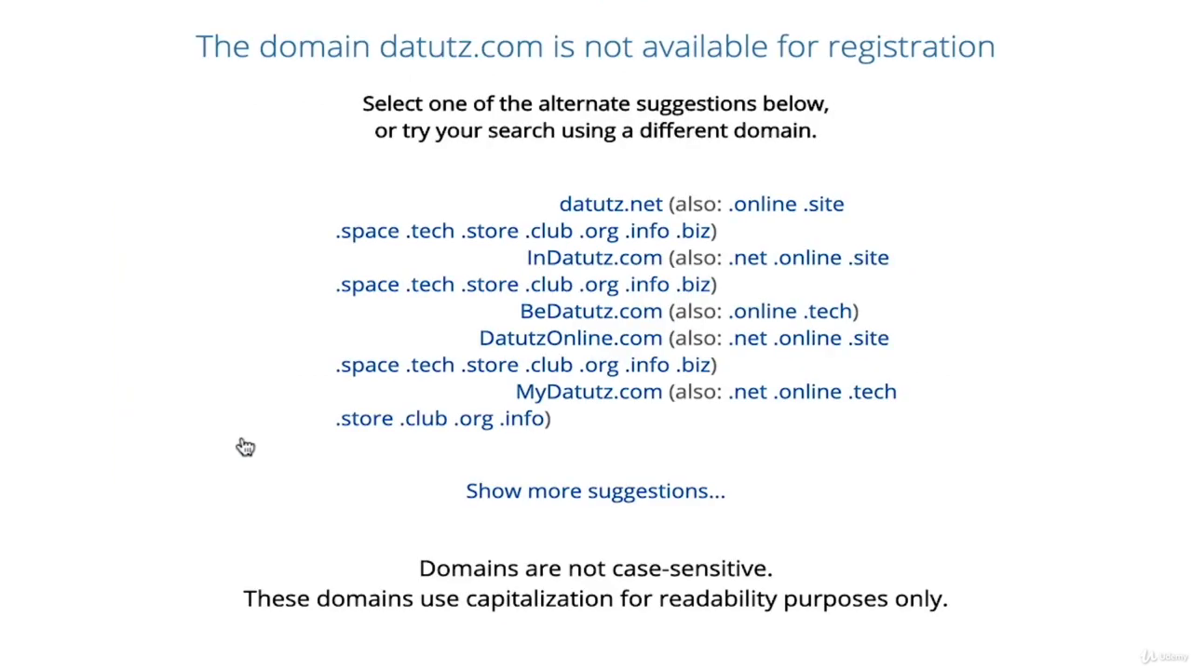
Choose the alternative domain datutz.online and claim the special sign-up offer of $4.95/mo
{"action": "left_click", "coordinate": [754, 215]}
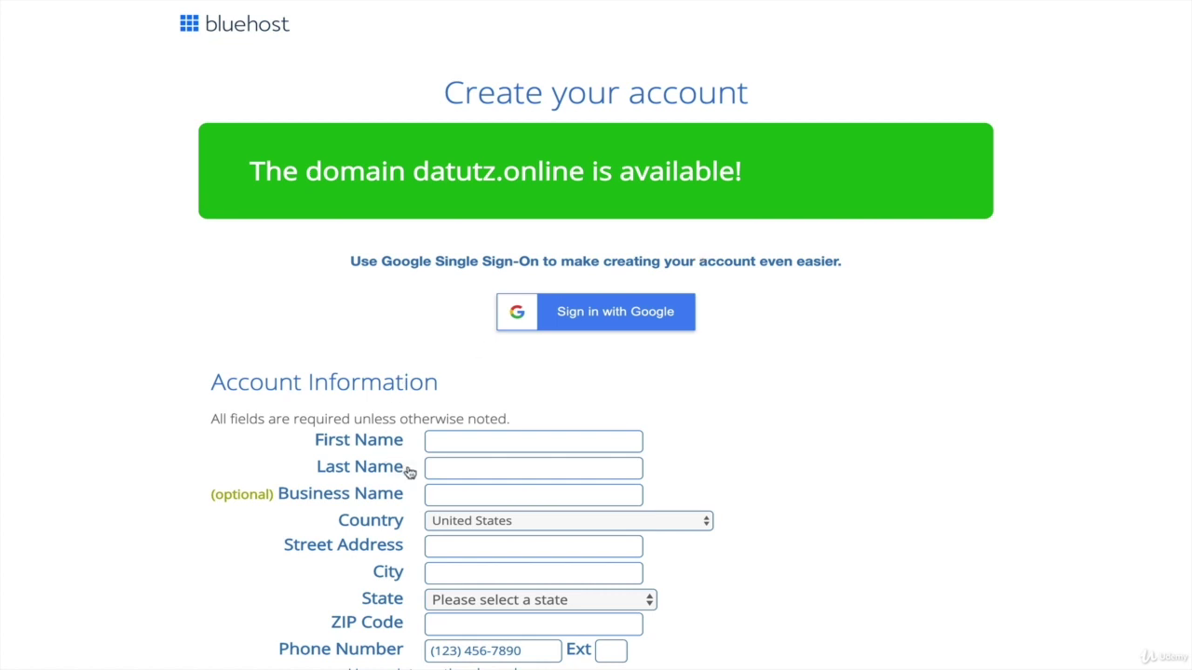
{"action": "scroll", "coordinate": [409, 472], "scroll_direction": "down", "scroll_amount": 10}
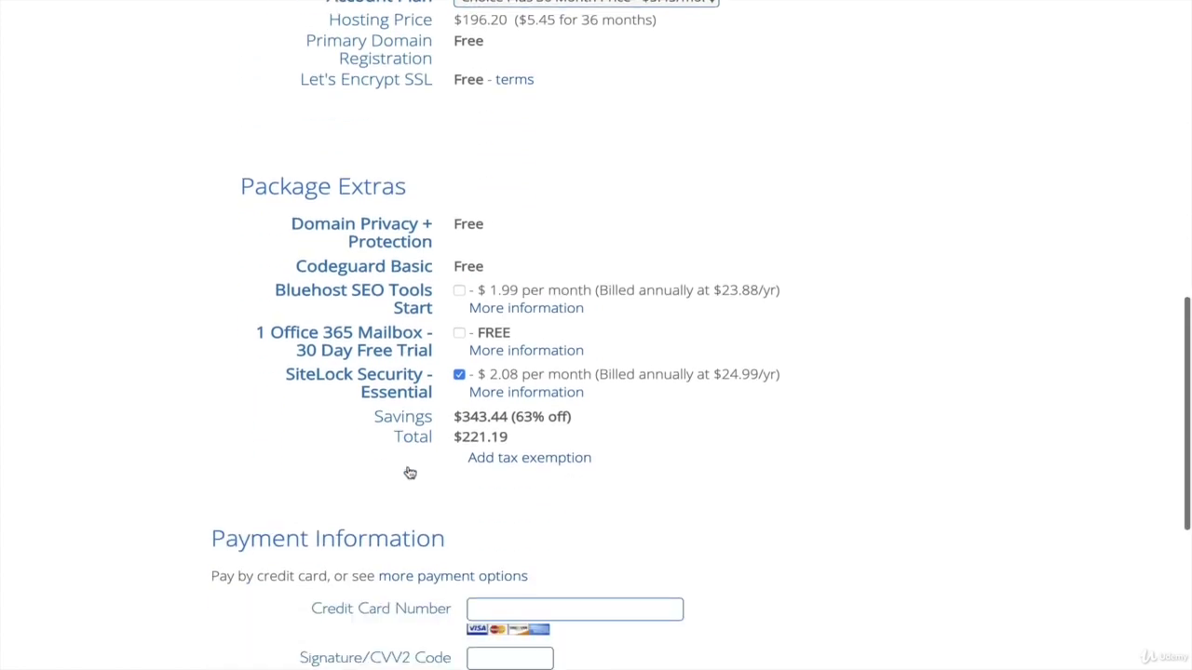
{"action": "scroll", "coordinate": [270, 399], "scroll_direction": "up", "scroll_amount": 2}
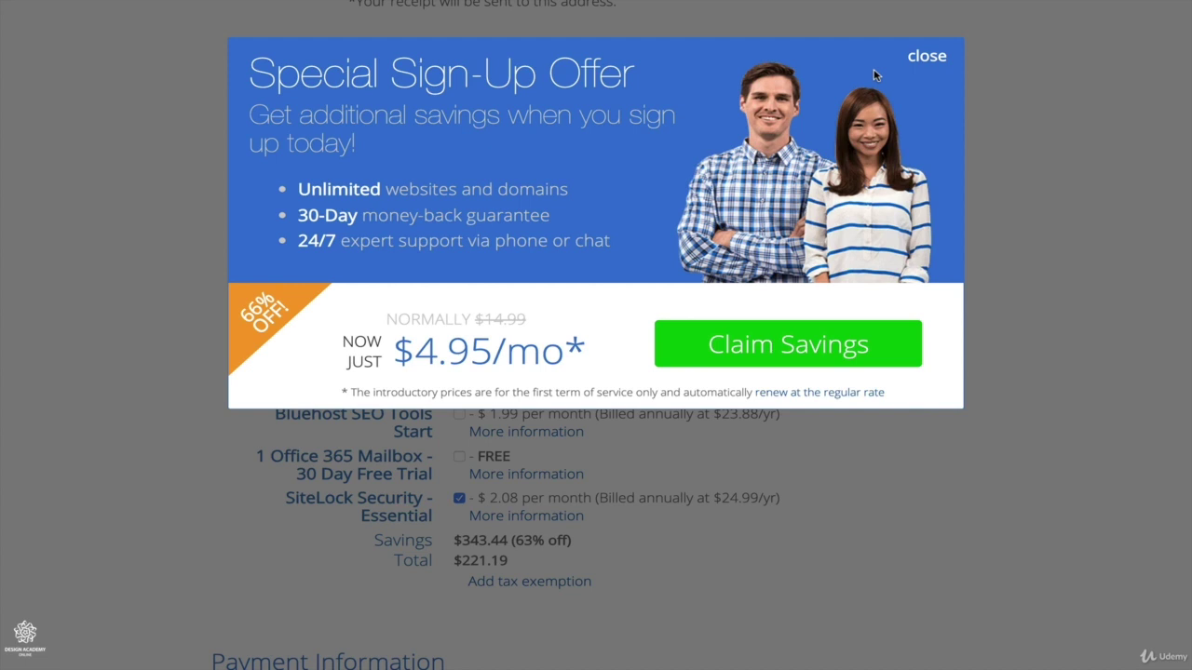
{"action": "left_click", "coordinate": [798, 353]}
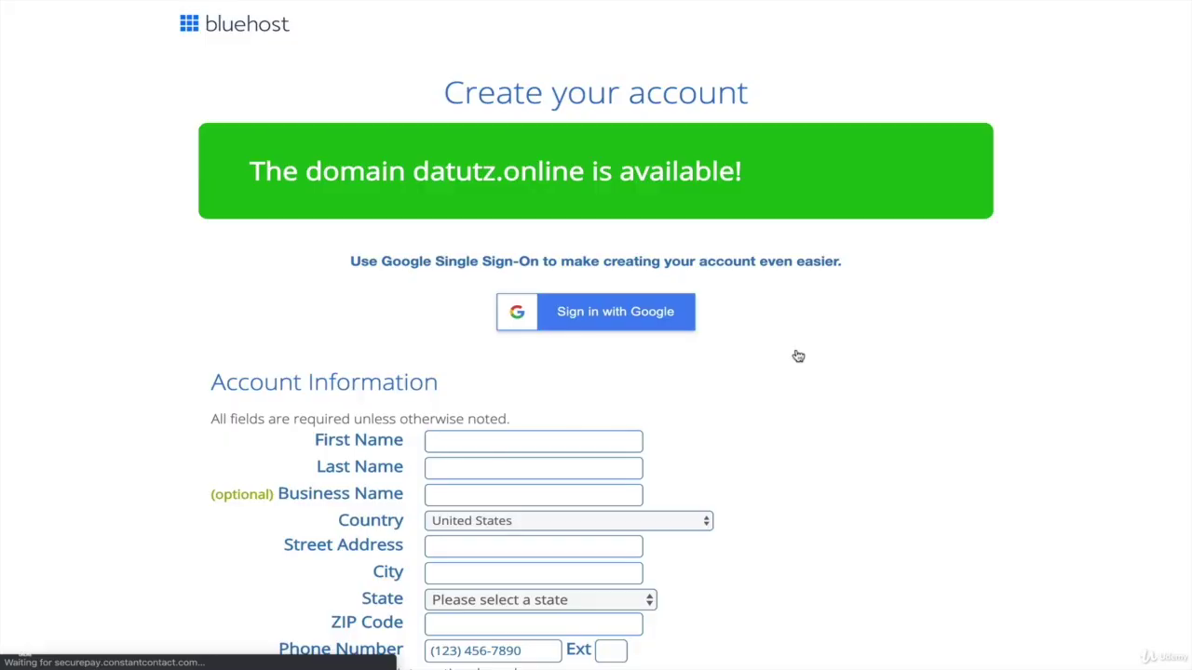
Set the account plan to Choice Plus 12 Month Price and remove the SiteLock Security - Essential extra
{"action": "scroll", "coordinate": [798, 356], "scroll_direction": "down", "scroll_amount": 7}
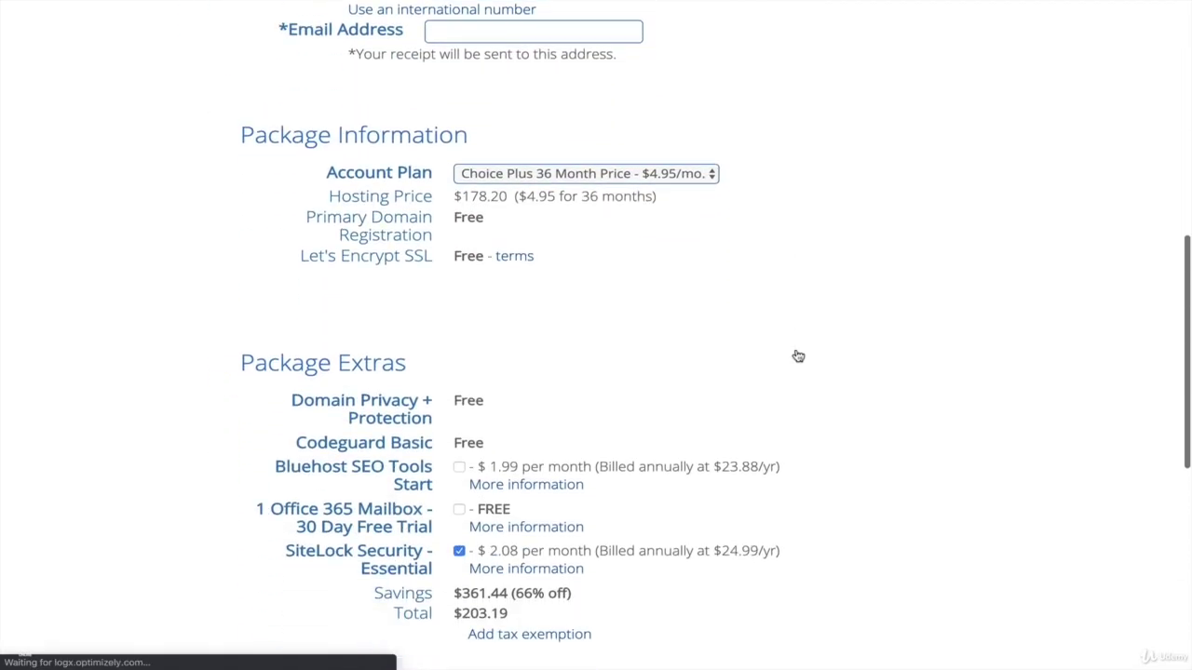
{"action": "scroll", "coordinate": [798, 356], "scroll_direction": "down", "scroll_amount": 2}
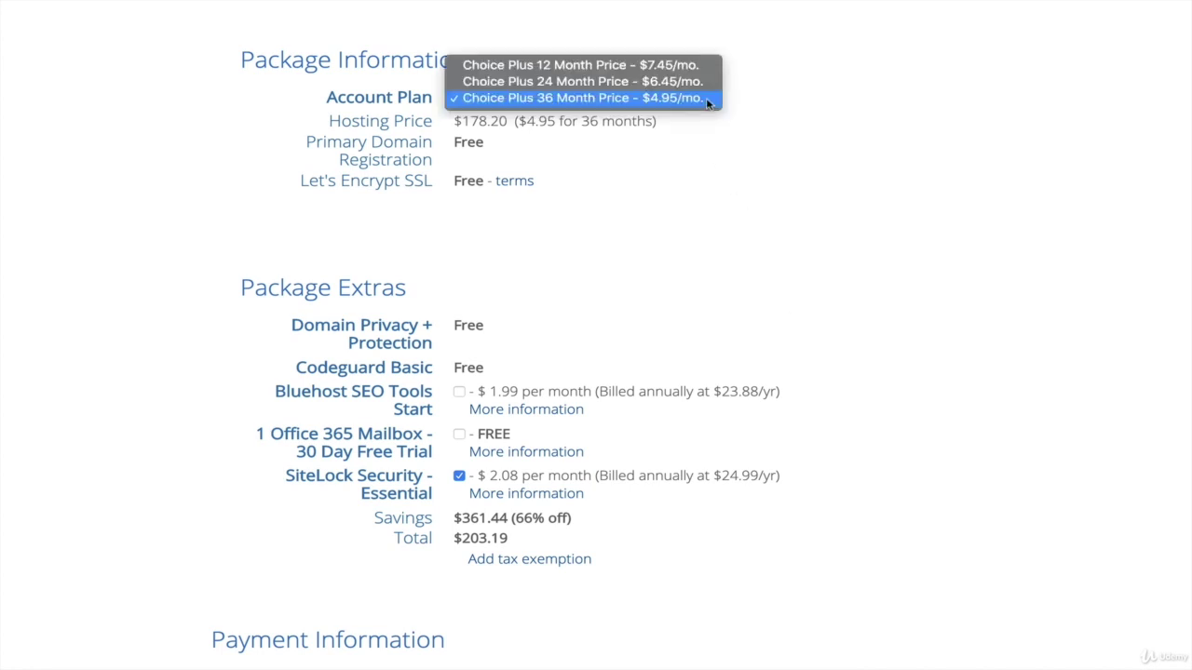
{"action": "left_click", "coordinate": [691, 65]}
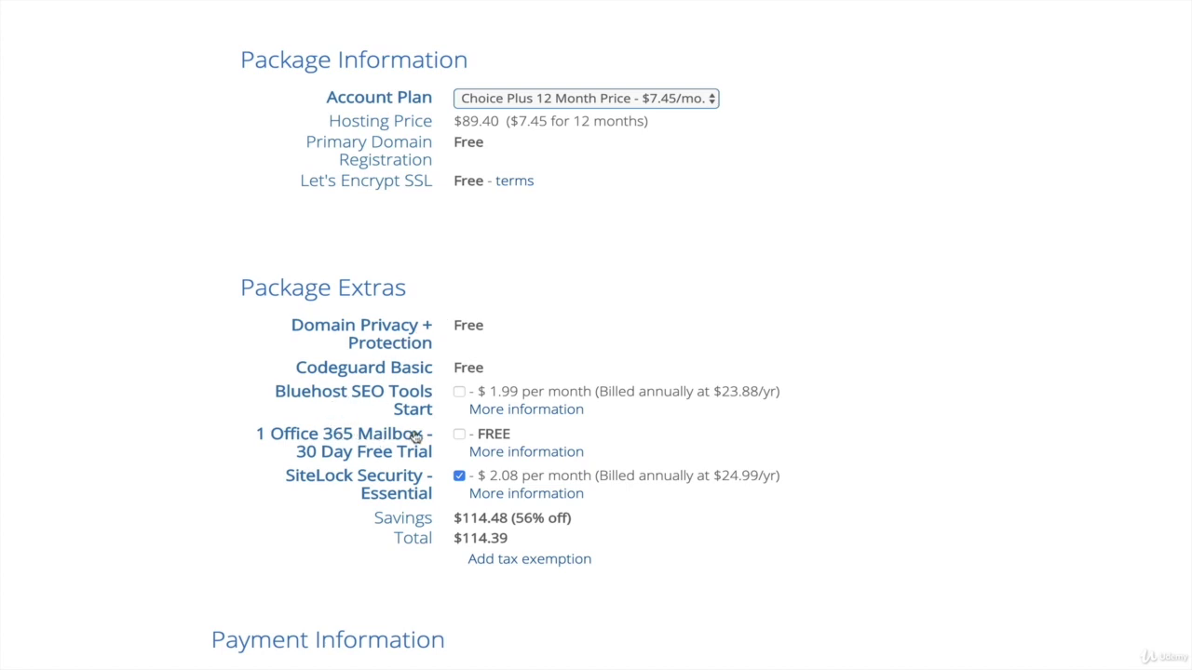
{"action": "left_click", "coordinate": [460, 476]}
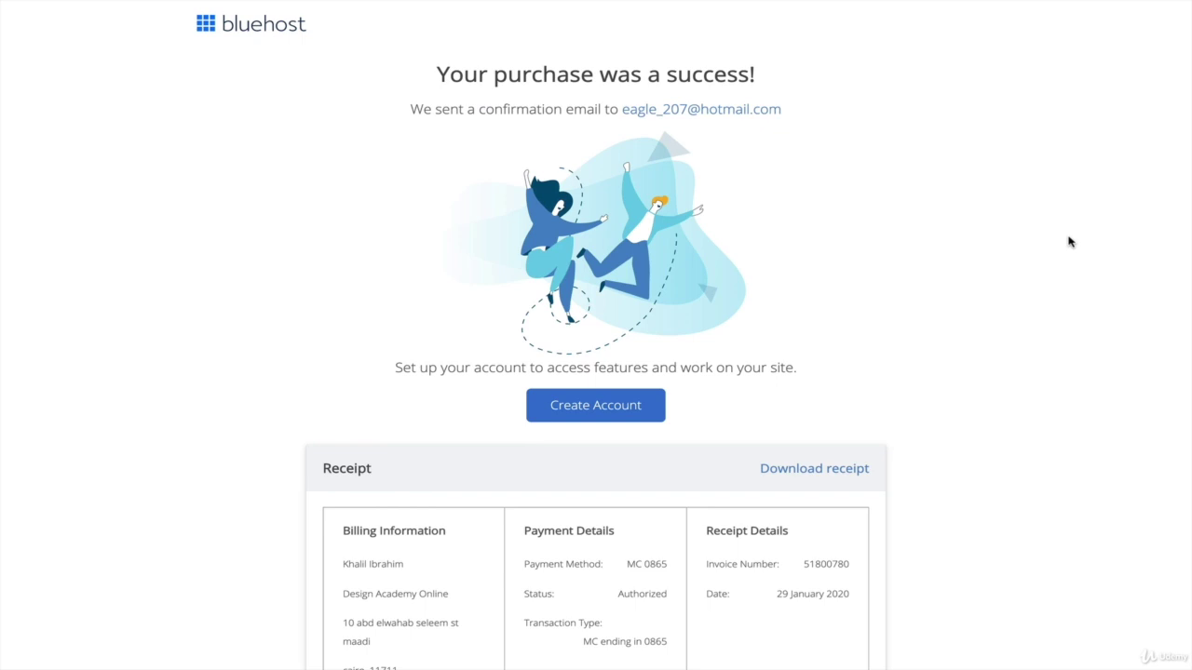
Create the account for datutz.online with a new account password, agreeing to the Privacy Policy and Terms of Service
{"action": "left_click", "coordinate": [602, 407]}
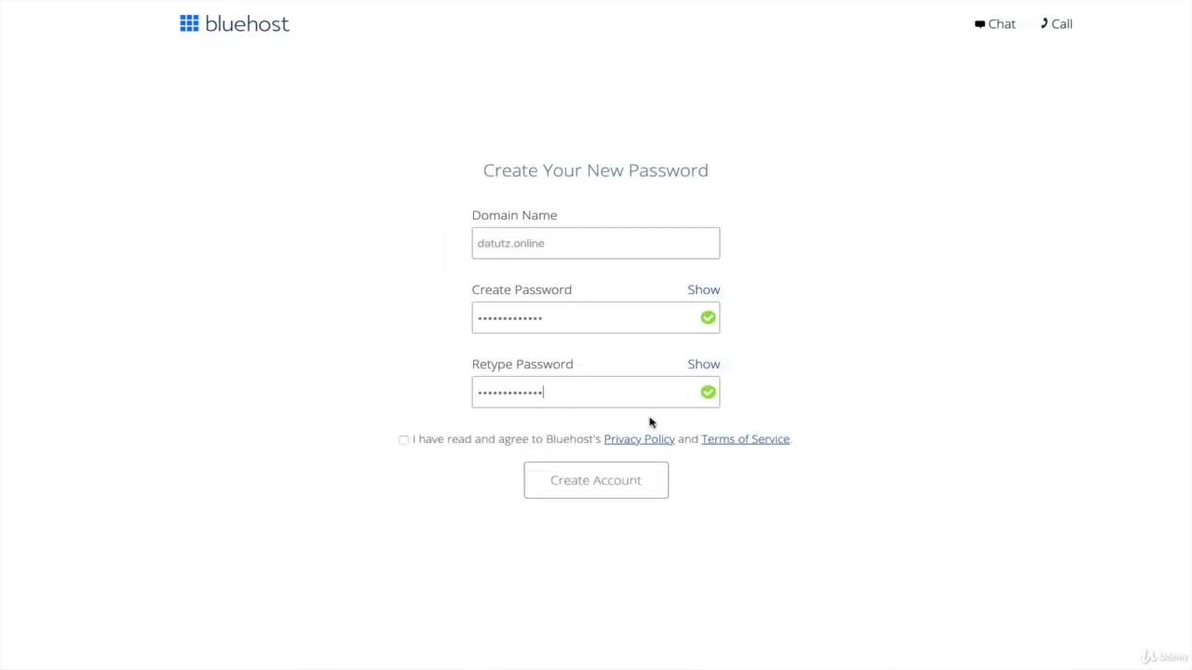
{"action": "left_click", "coordinate": [403, 441]}
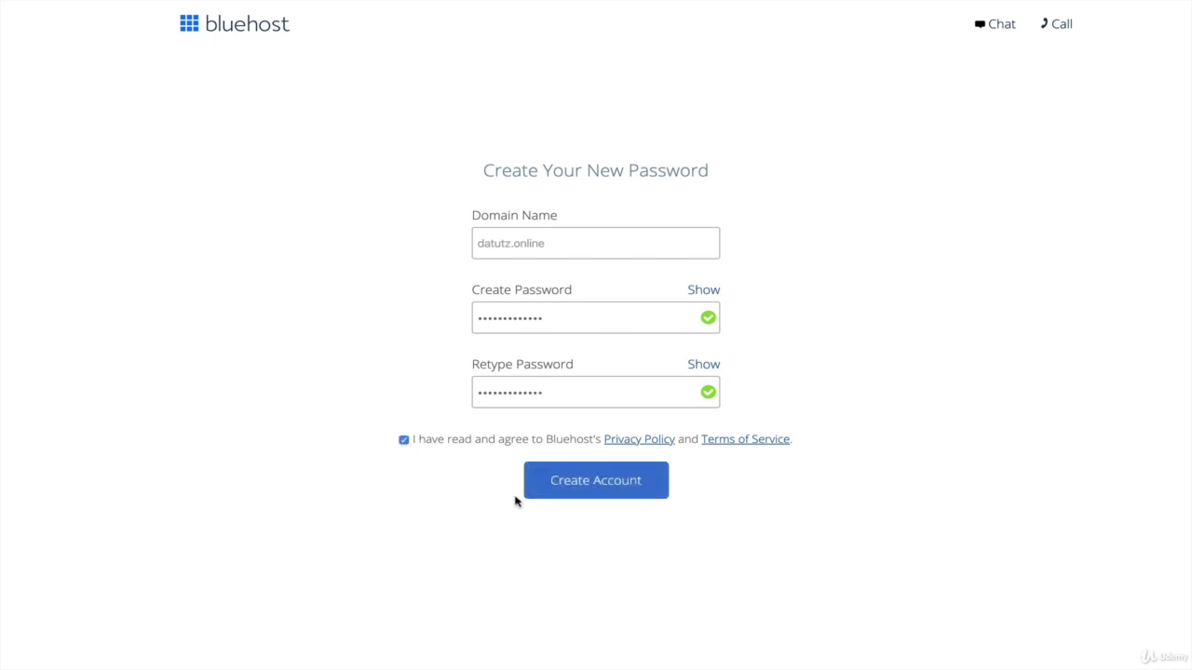
{"action": "left_click", "coordinate": [615, 495]}
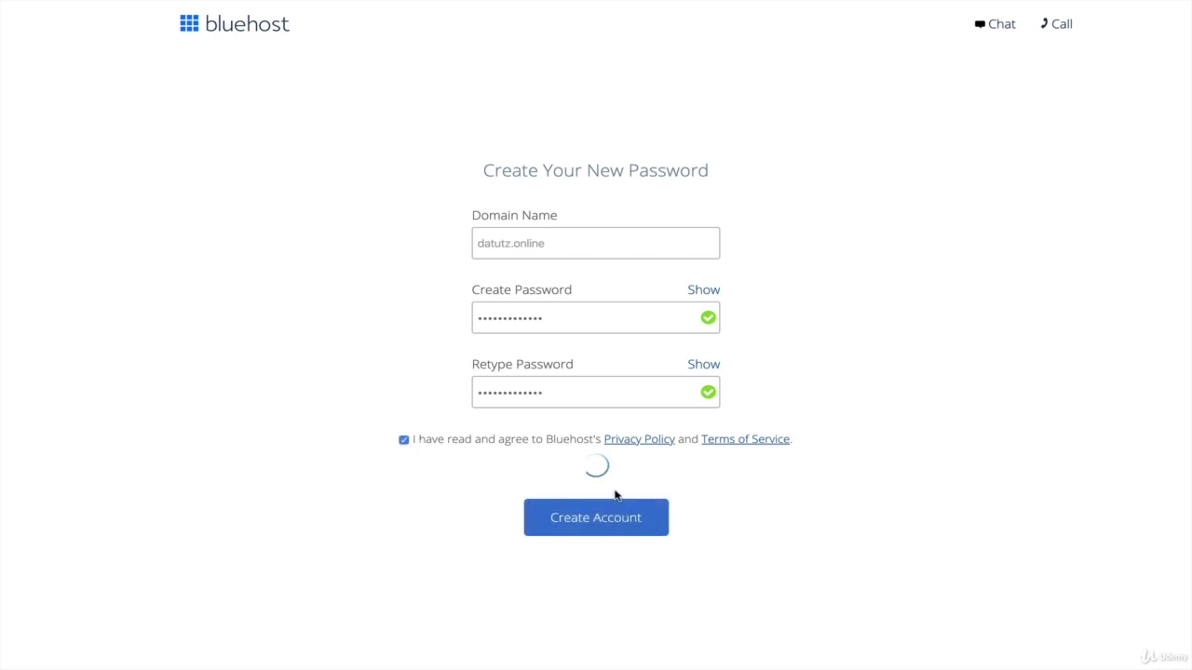
Log in to the hosting account with the domain datutz.online and the account password
{"action": "left_click", "coordinate": [591, 227]}
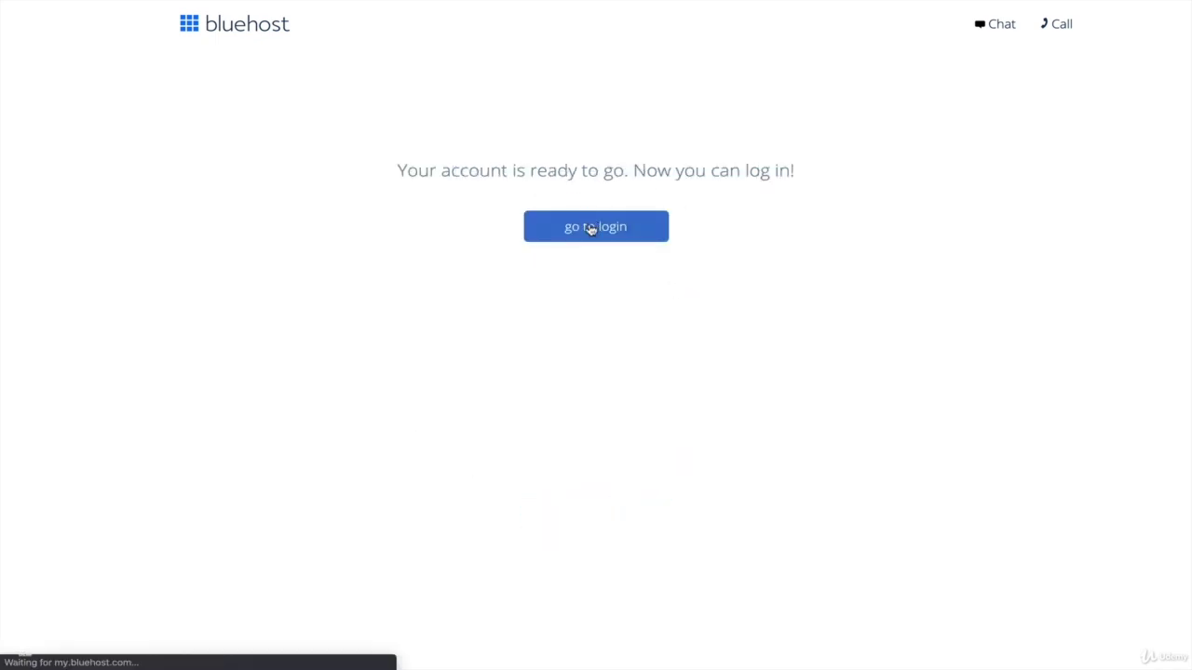
{"action": "left_click", "coordinate": [601, 404]}
{"action": "type", "text": "********"}
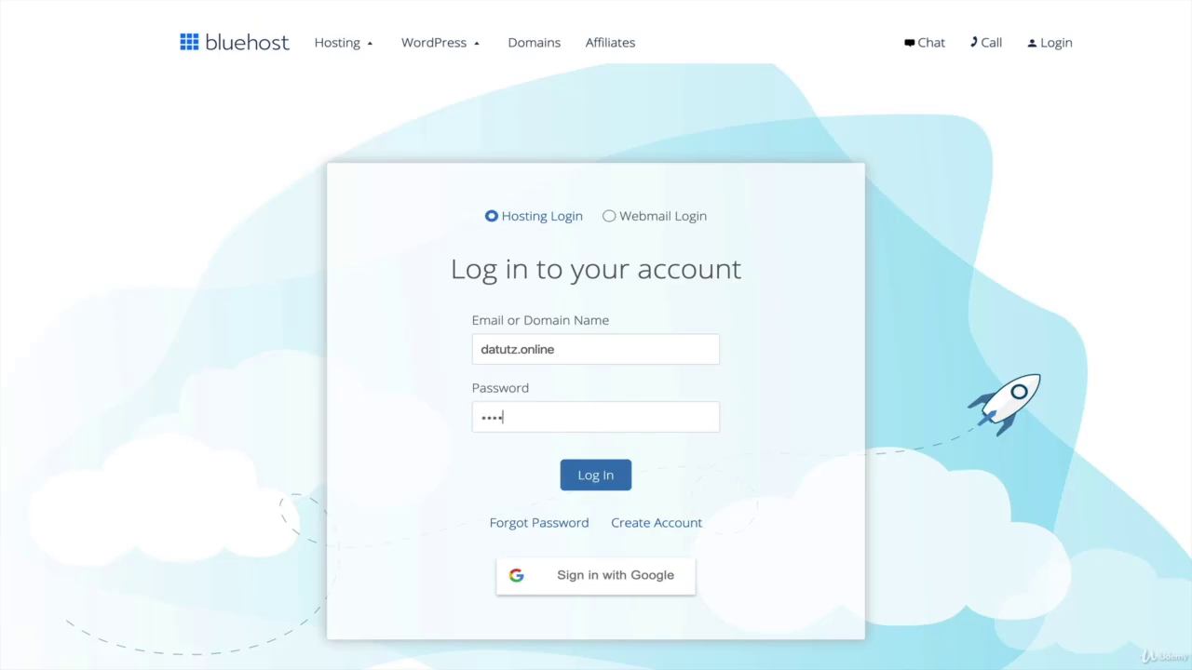
{"action": "type", "text": "*****"}
{"action": "left_click", "coordinate": [584, 481]}
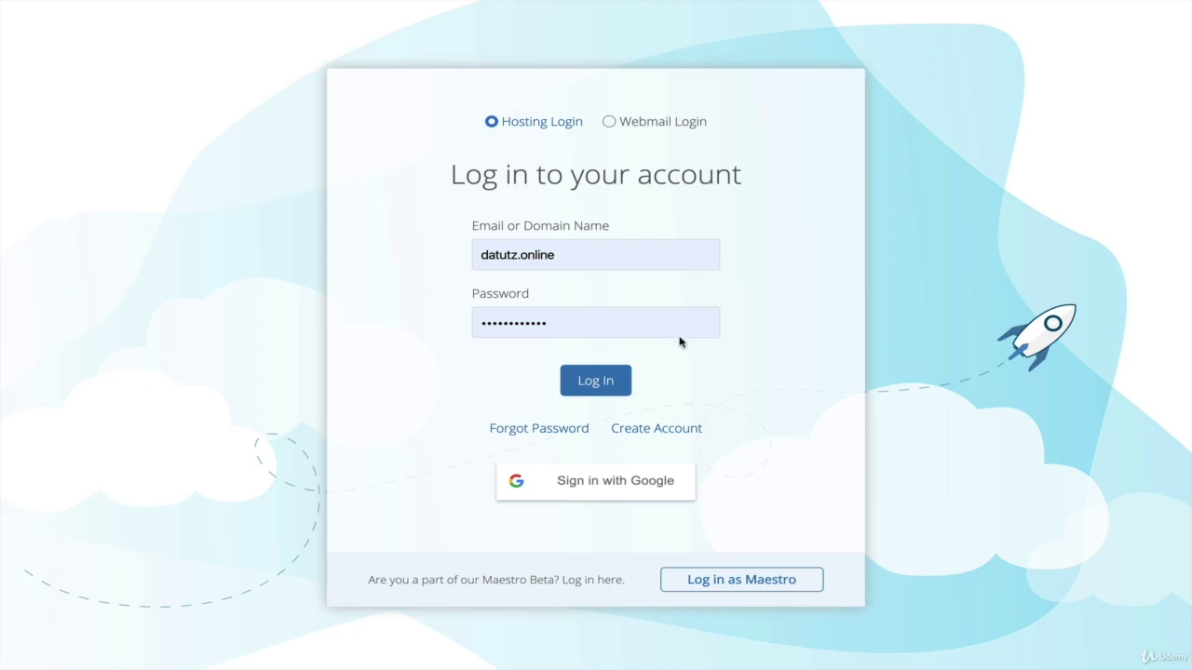
{"action": "left_click", "coordinate": [596, 382]}
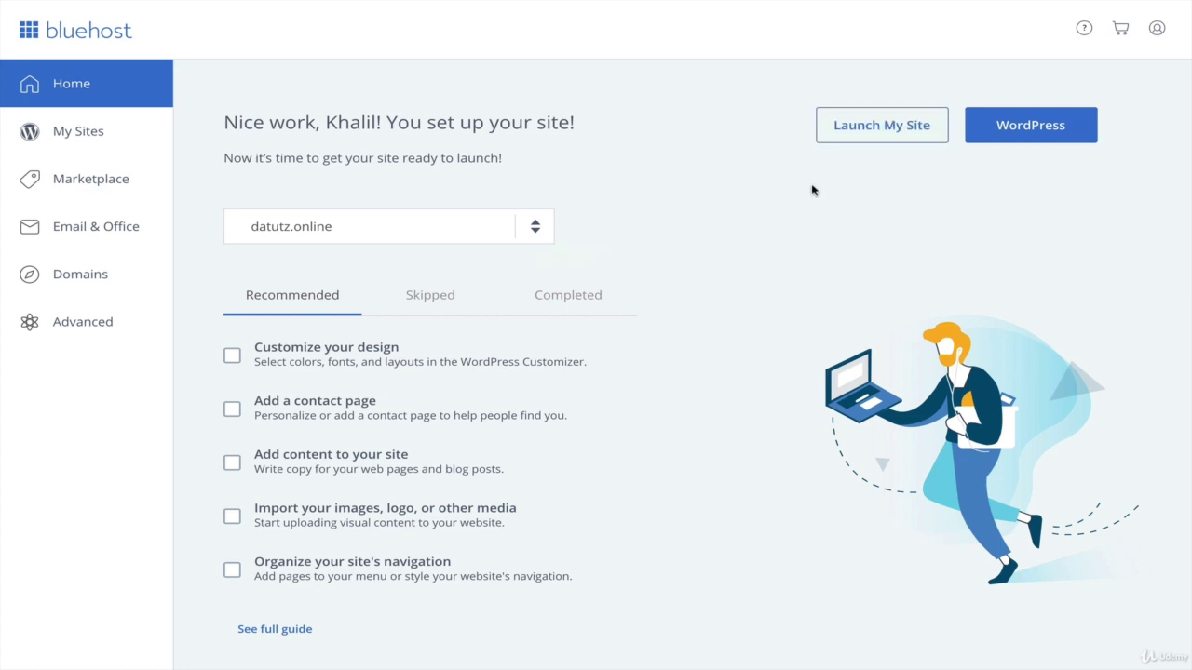
View the hosted sites and the domain list, including the management options for datutz.online
{"action": "left_click", "coordinate": [60, 132]}
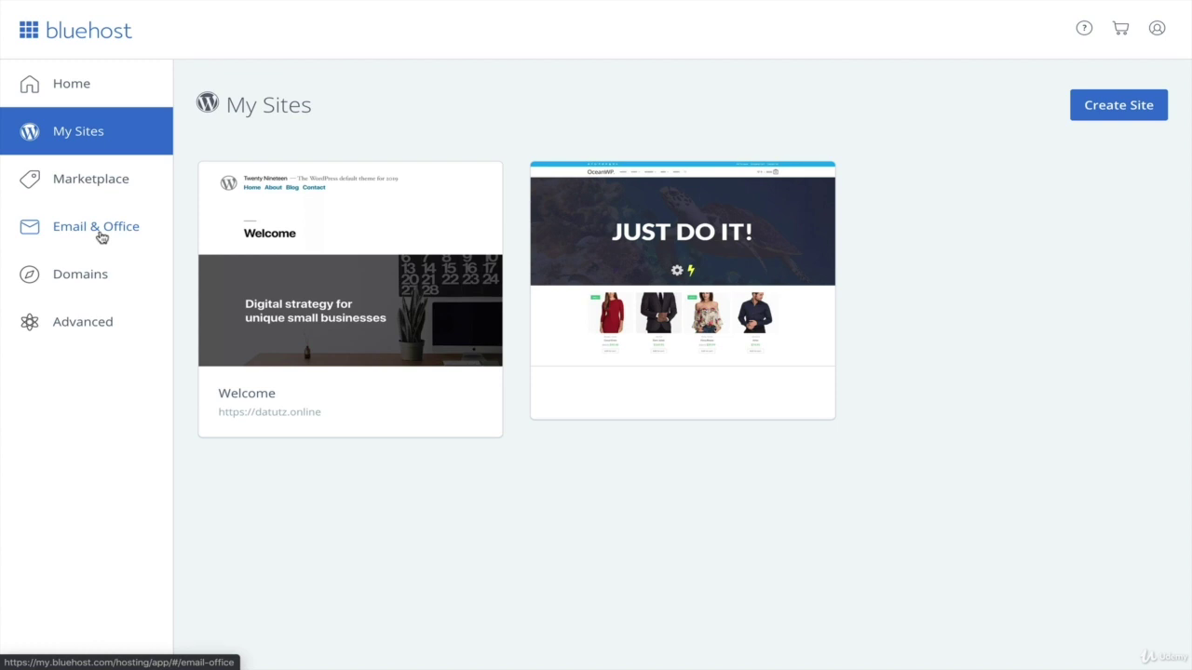
{"action": "left_click", "coordinate": [82, 279]}
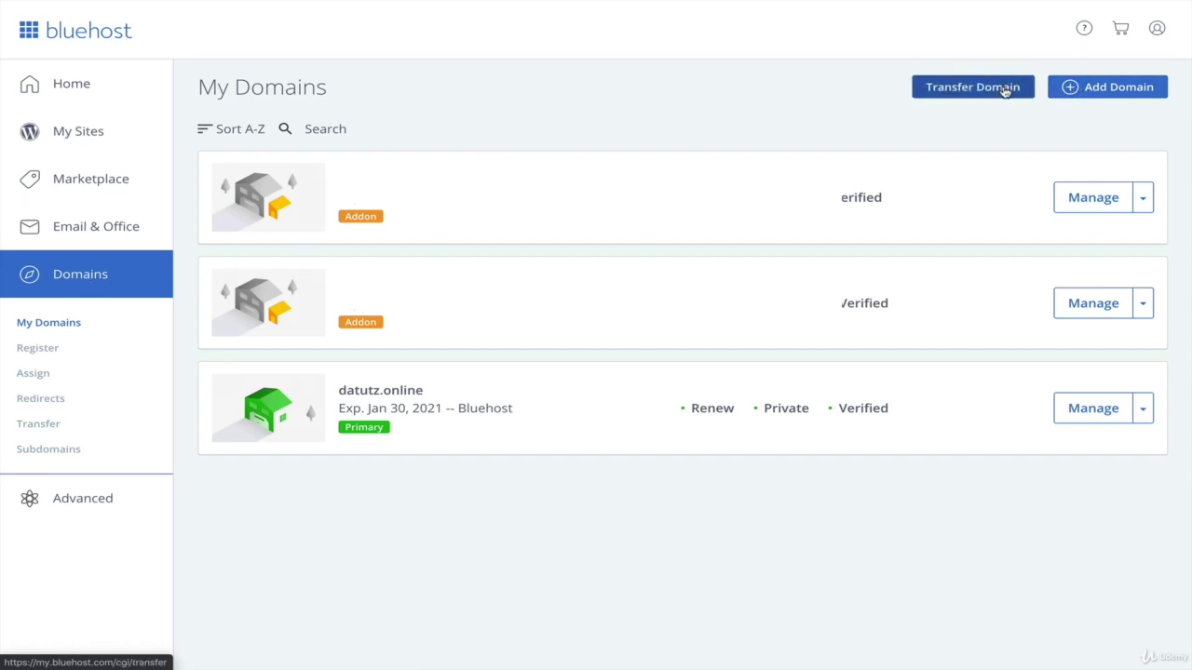
{"action": "left_click", "coordinate": [1142, 415]}
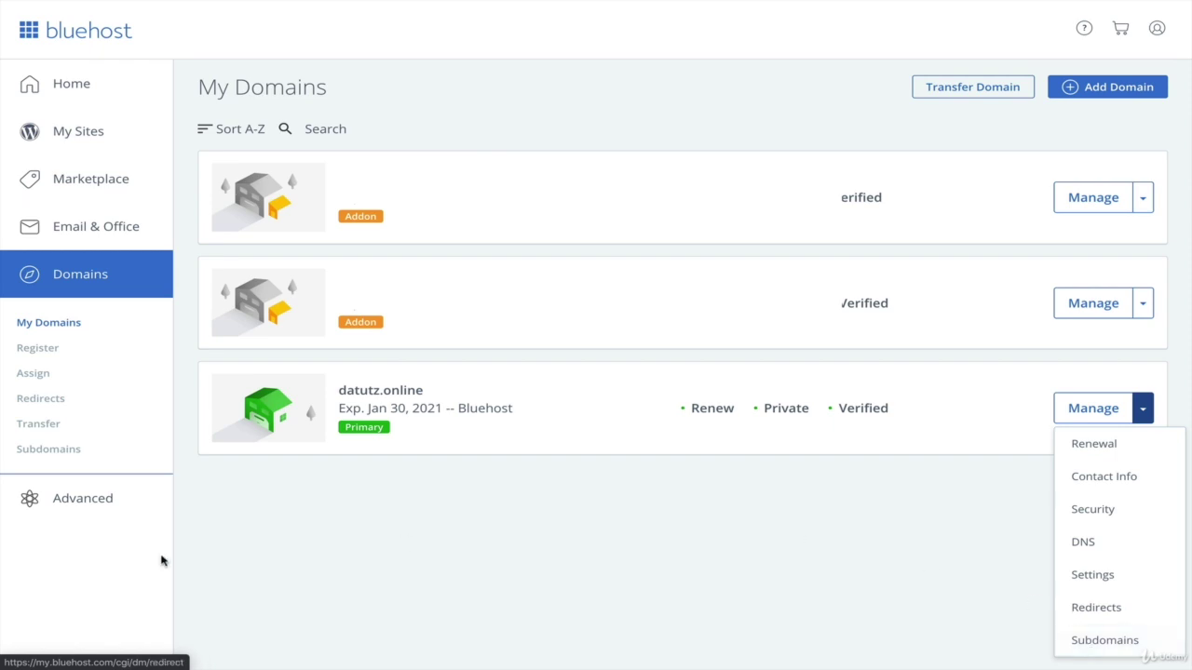
Examine the advanced hosting tools, from files, databases and email through security, software and preferences
{"action": "left_click", "coordinate": [92, 501]}
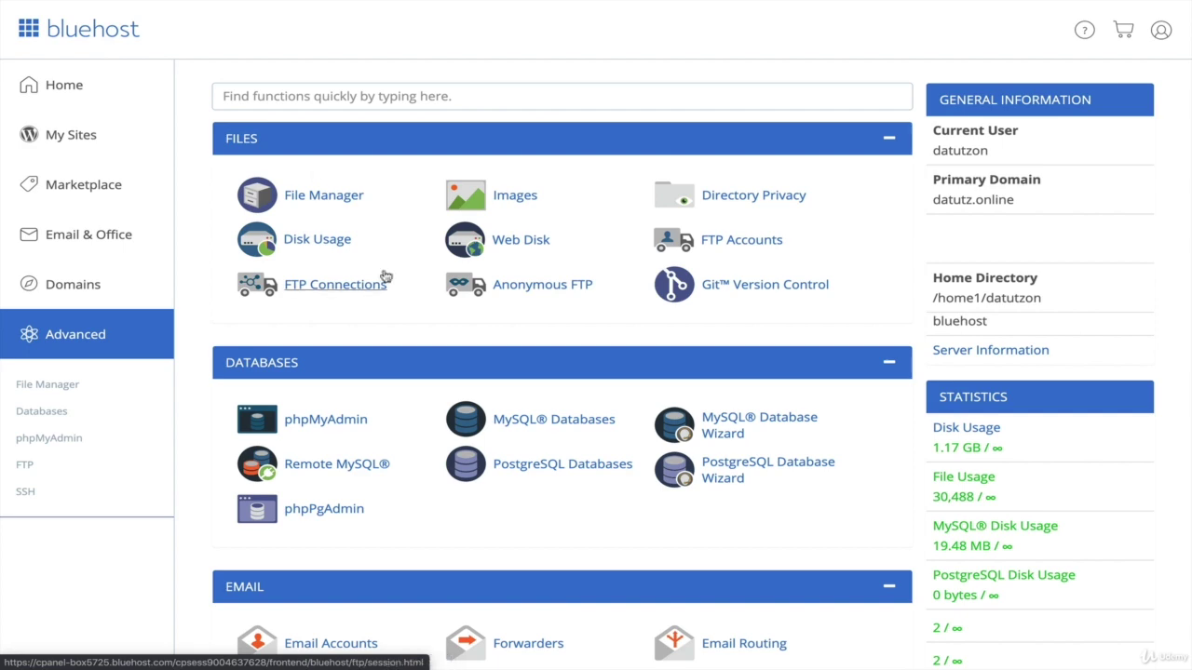
{"action": "scroll", "coordinate": [384, 274], "scroll_direction": "down", "scroll_amount": 4}
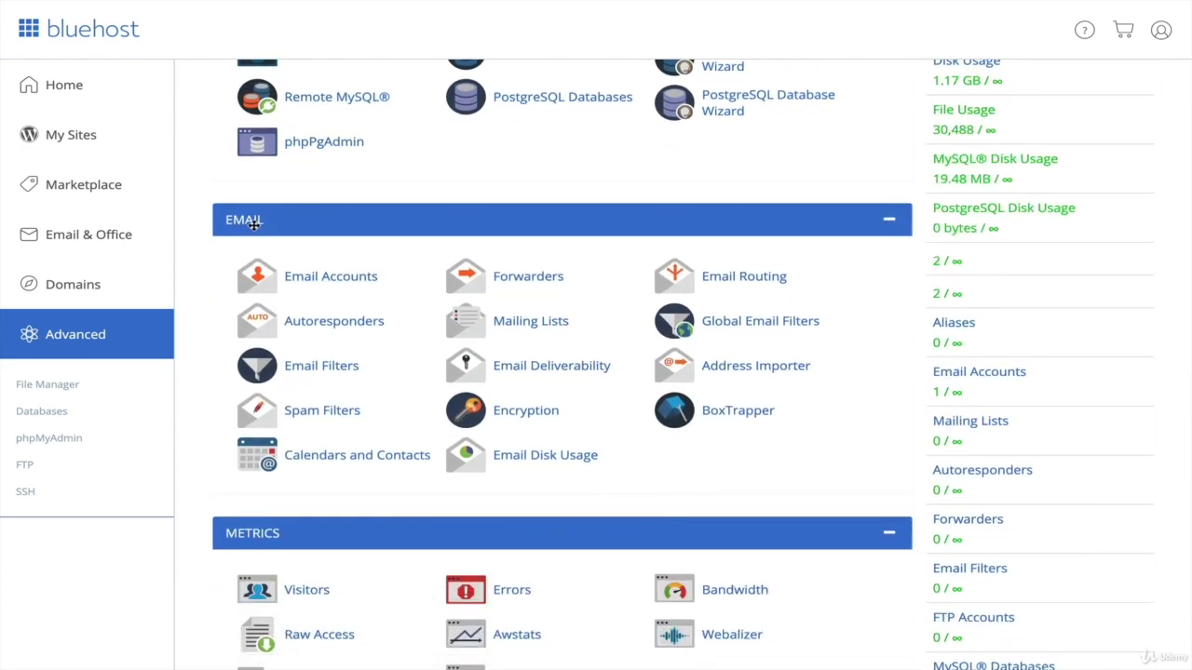
{"action": "scroll", "coordinate": [253, 225], "scroll_direction": "down", "scroll_amount": 6}
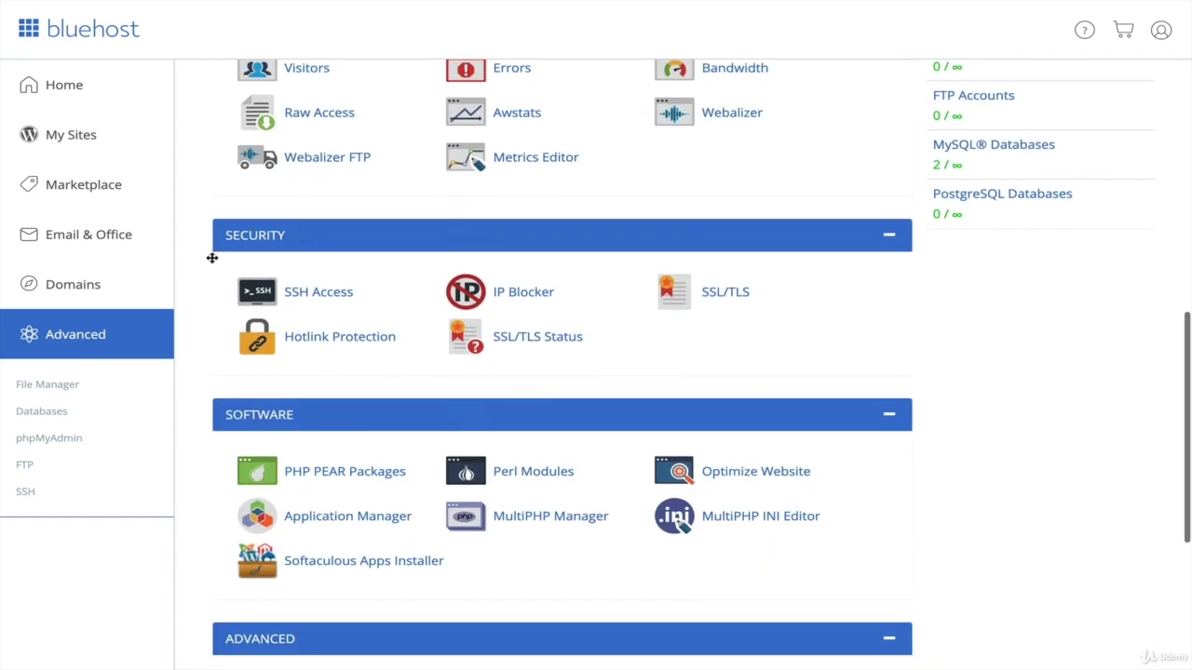
{"action": "scroll", "coordinate": [220, 312], "scroll_direction": "down", "scroll_amount": 4}
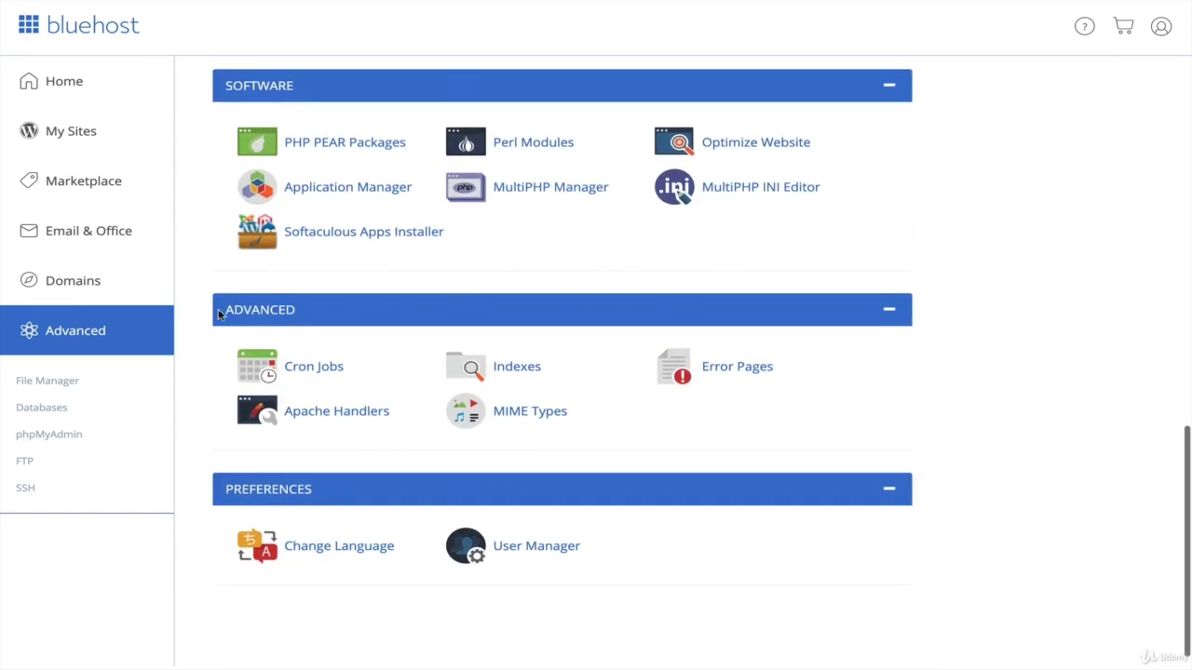